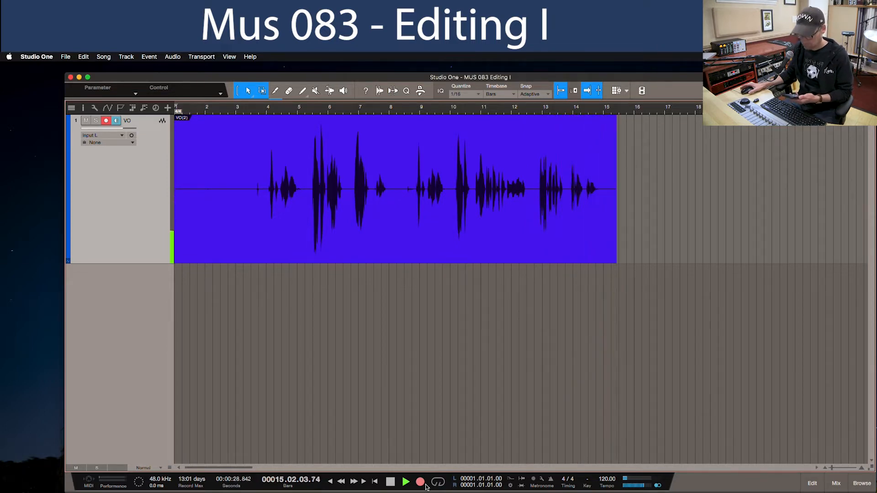
# - Stop the voice-over recording and disarm the VO track
pyautogui.click(390, 482)
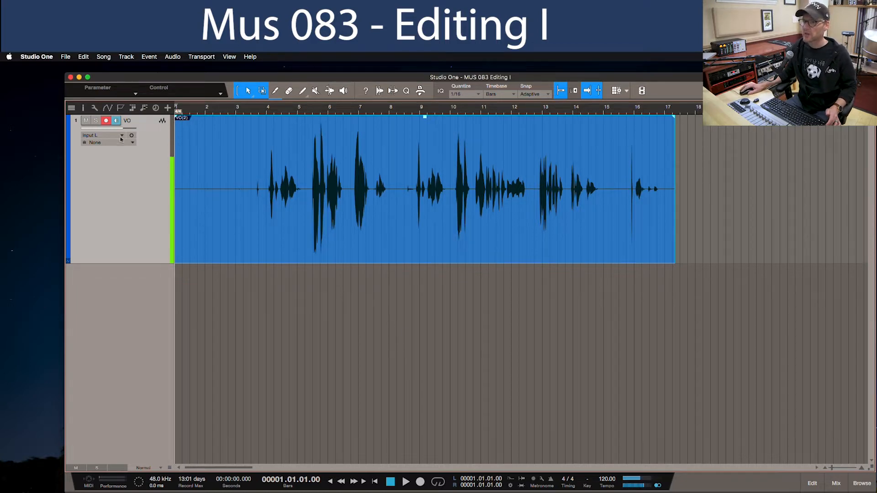
pyautogui.click(107, 123)
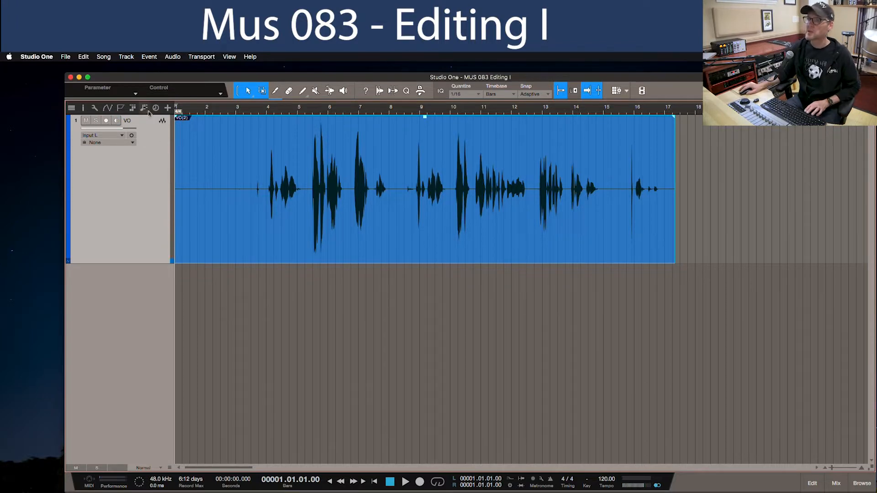
# - Play back the VO recording from about the middle of bar 3, stopping after the spoken phrases
pyautogui.click(243, 109)
pyautogui.press('space')
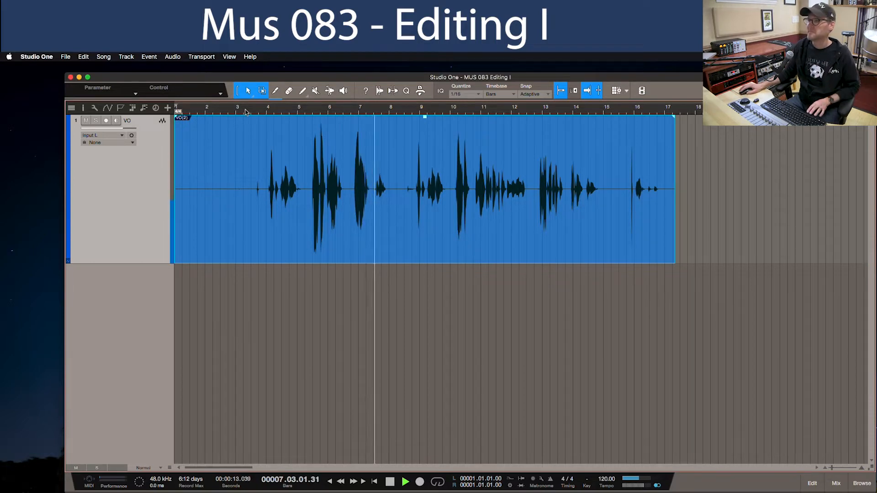
pyautogui.press('space')
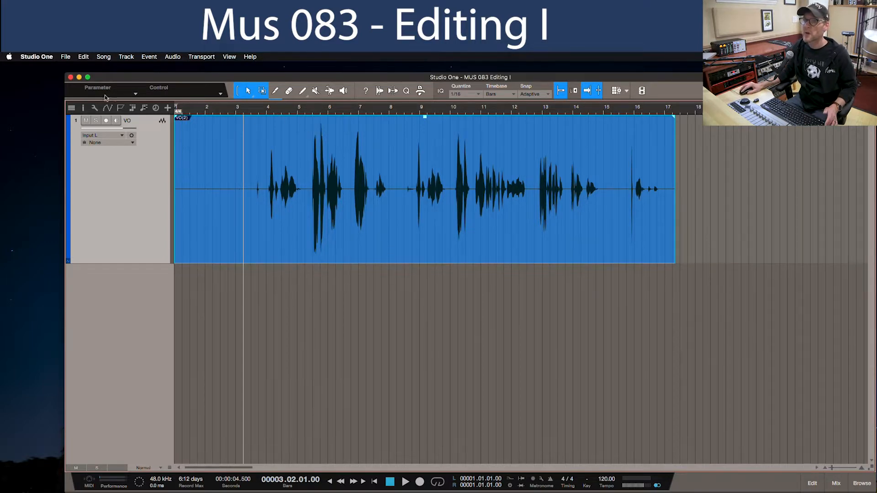
# - Review the keyboard shortcut preferences, including the Toggle Start command and the mapping scheme, and close them
pyautogui.click(52, 58)
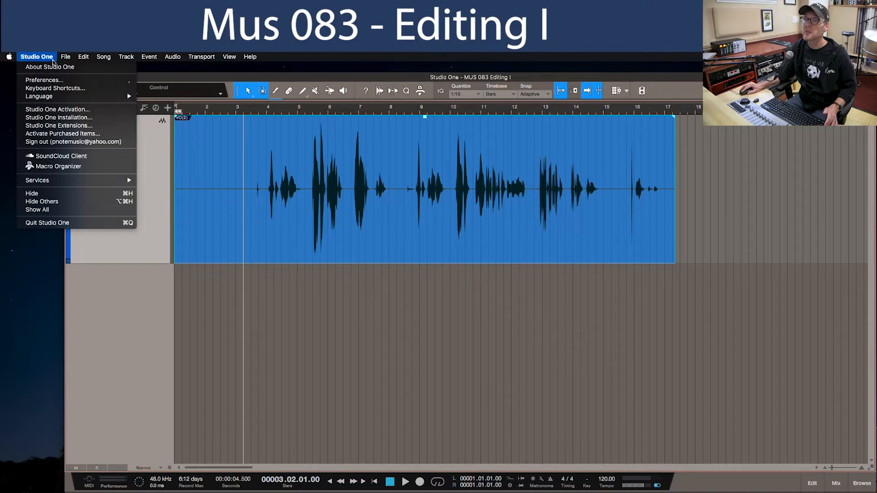
pyautogui.click(65, 89)
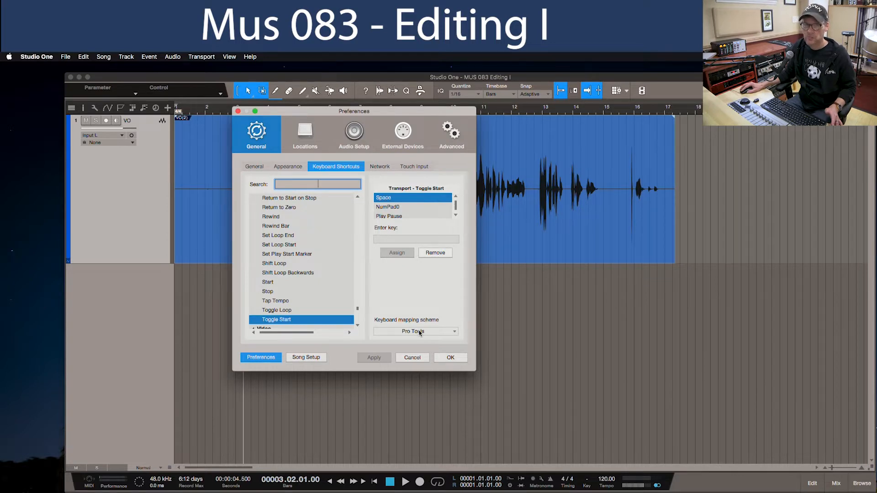
pyautogui.click(448, 358)
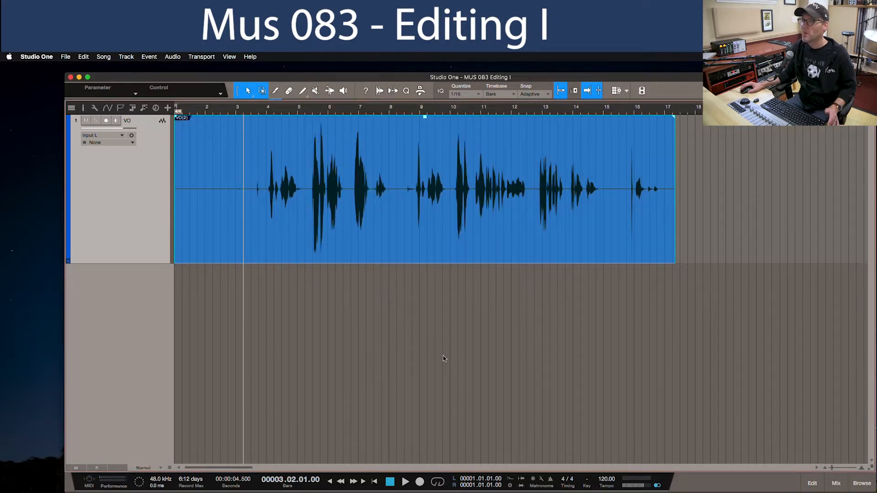
# - Look through the alternative tools available for the Arrow tool and close the list
pyautogui.click(248, 94)
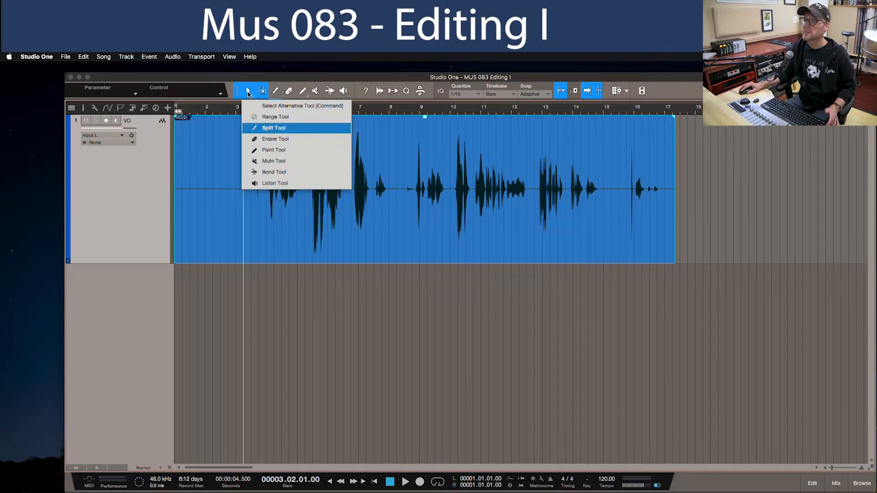
pyautogui.click(255, 93)
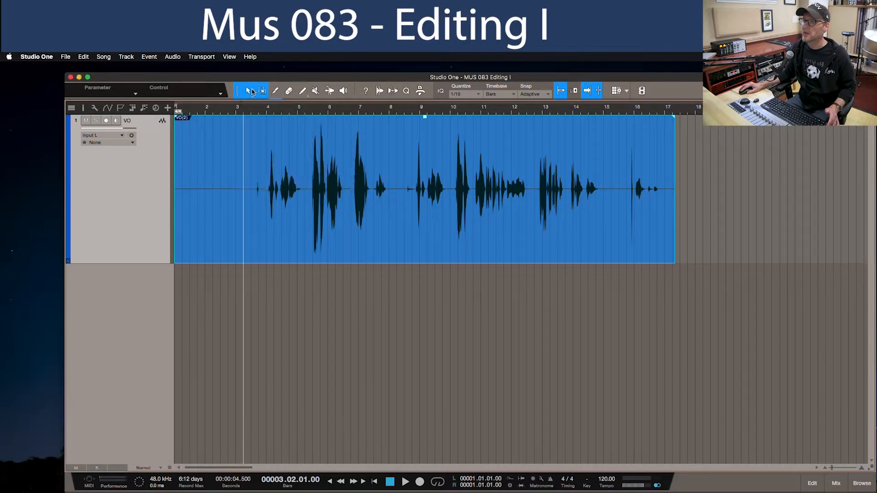
pyautogui.click(249, 92)
pyautogui.click(239, 92)
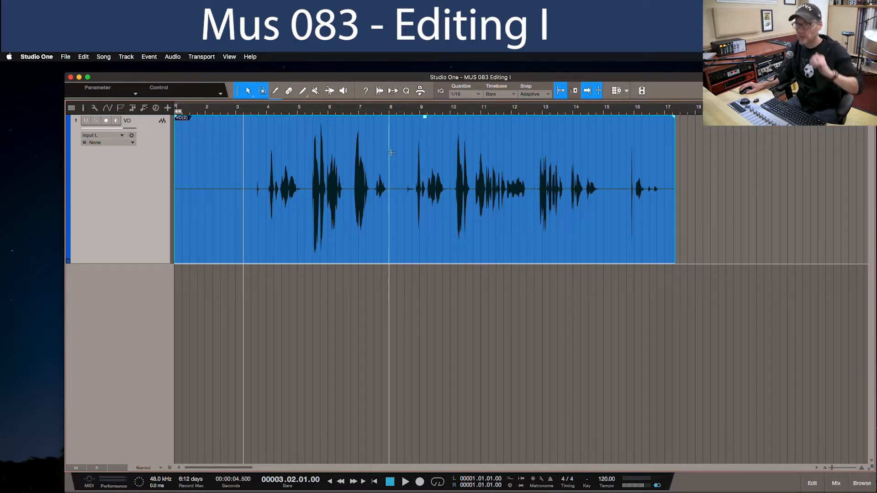
# - Turn off snapping and select a free range of the VO clip from about bar 8 to just past bar 12
pyautogui.moveTo(395, 156); pyautogui.dragTo(481, 158)
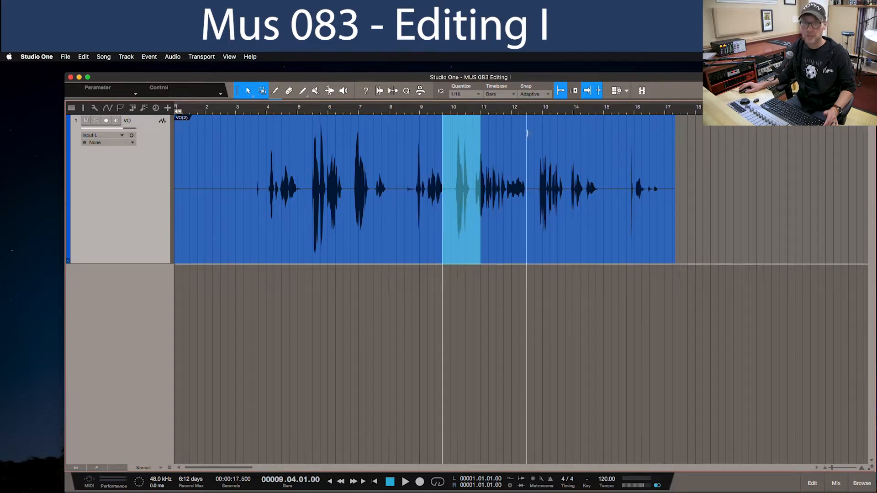
pyautogui.click(561, 90)
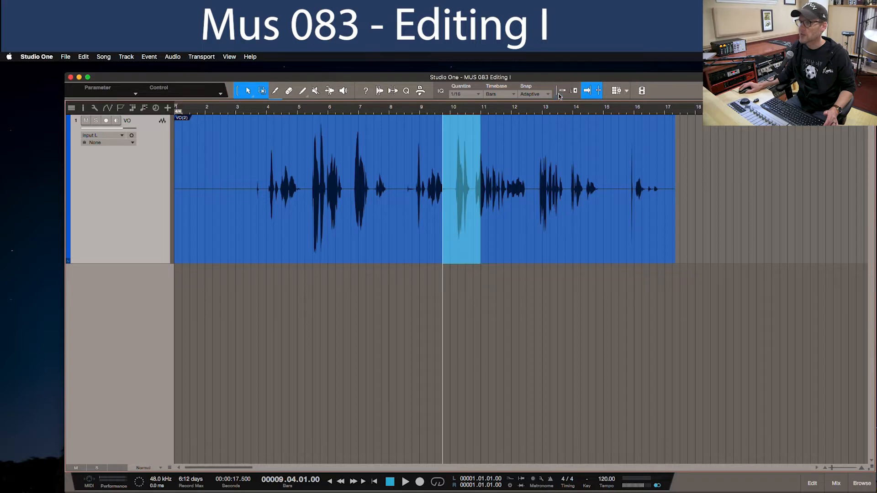
pyautogui.moveTo(387, 155); pyautogui.dragTo(524, 161)
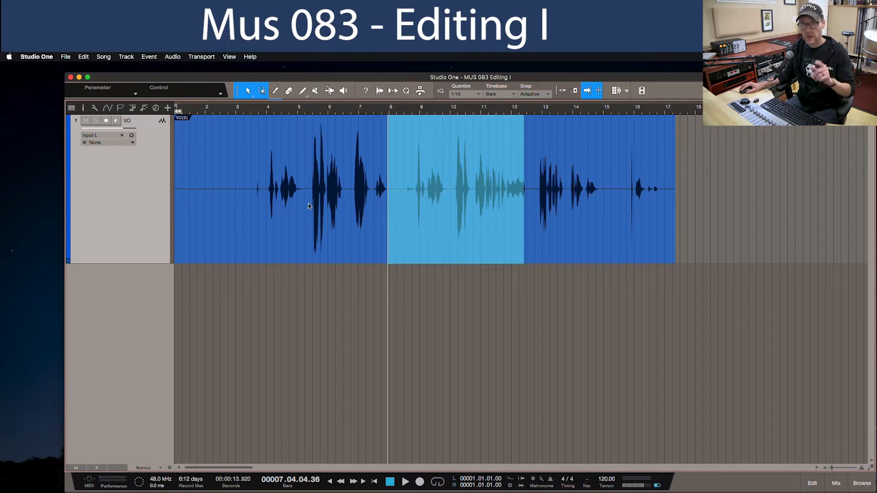
pyautogui.moveTo(306, 211)
pyautogui.mouseDown()
pyautogui.moveTo(353, 218)
pyautogui.moveTo(293, 219)
pyautogui.mouseUp()
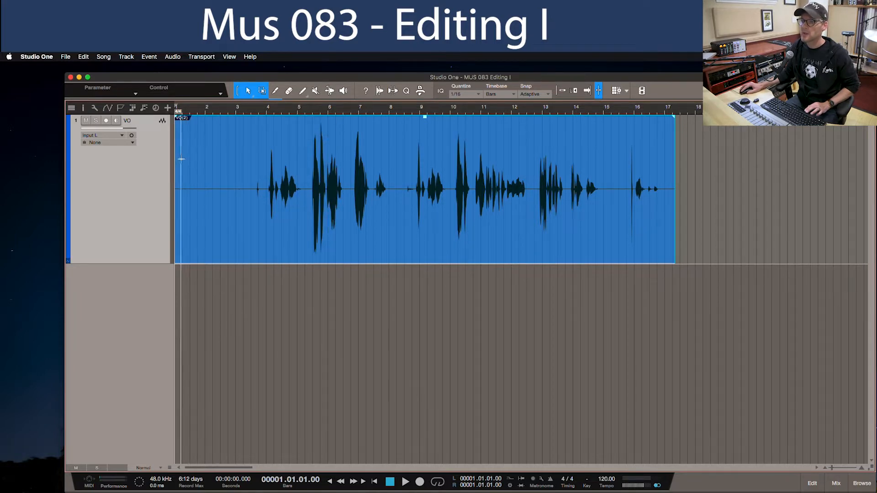
# - Trim the VO clip to the phrase between about bars 8 and 15, checking its start by playback, and move it to bar 1
pyautogui.moveTo(177, 163); pyautogui.dragTo(400, 186)
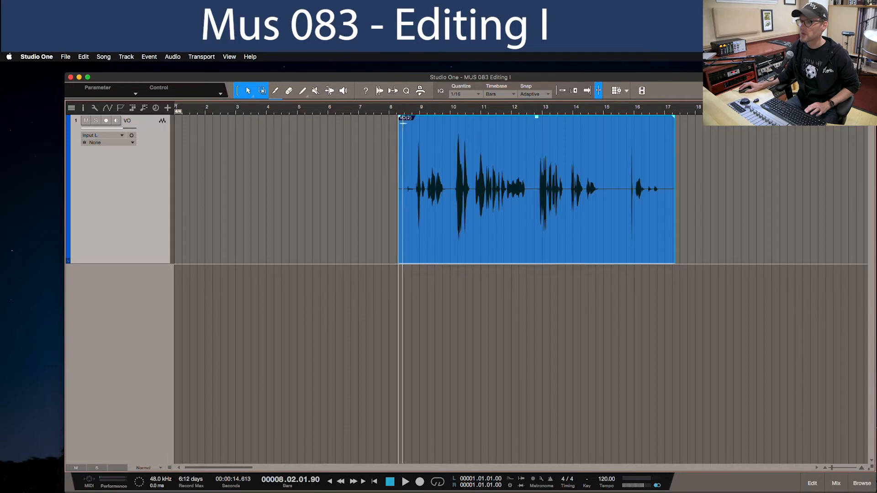
pyautogui.press('space')
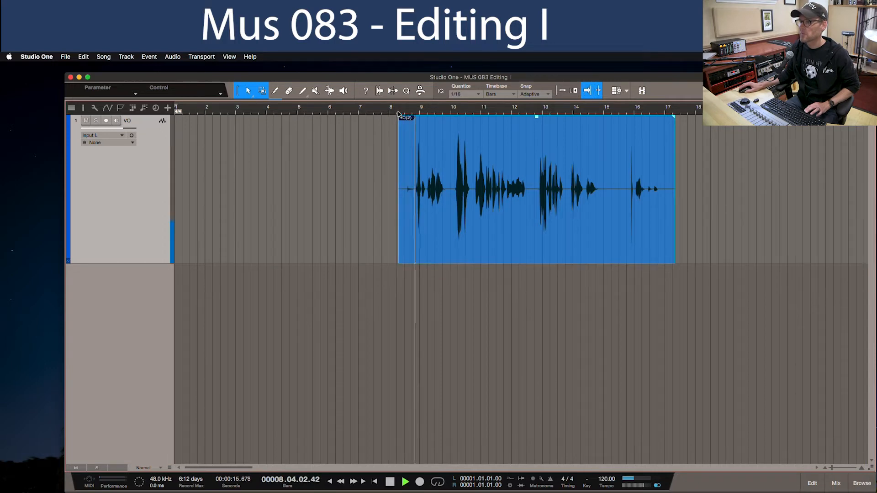
pyautogui.press('space')
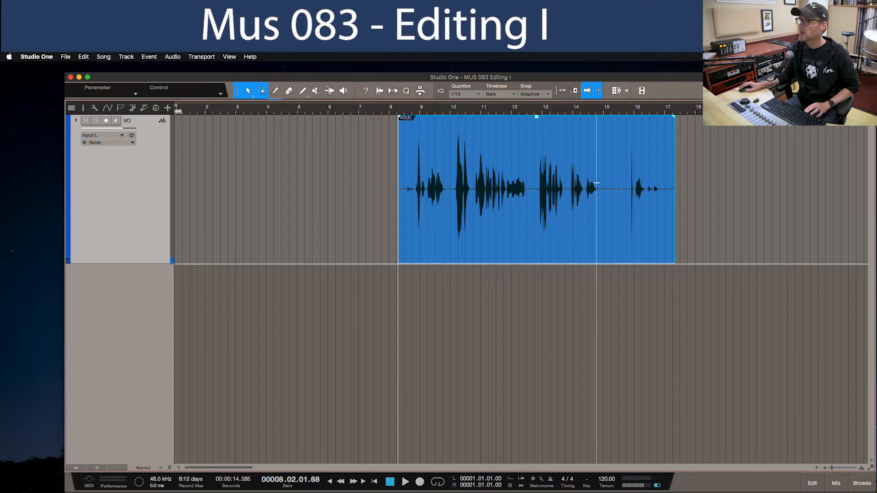
pyautogui.moveTo(679, 191); pyautogui.dragTo(615, 199)
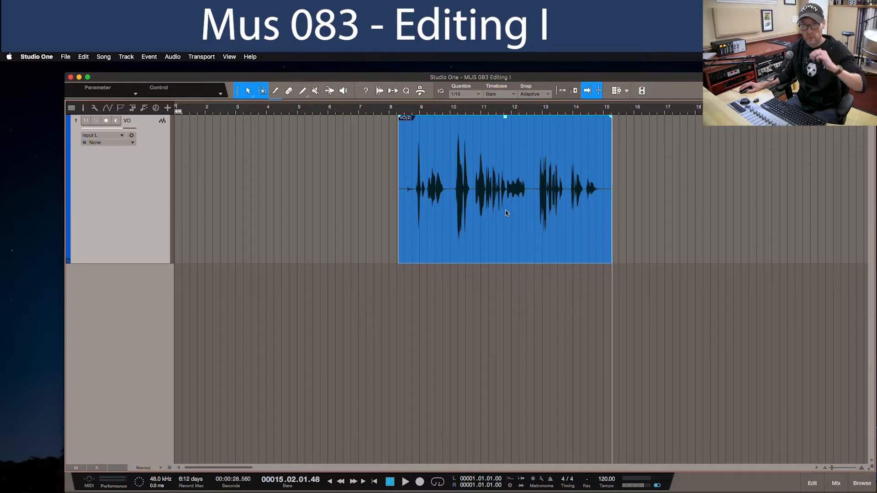
pyautogui.moveTo(506, 213); pyautogui.dragTo(275, 220)
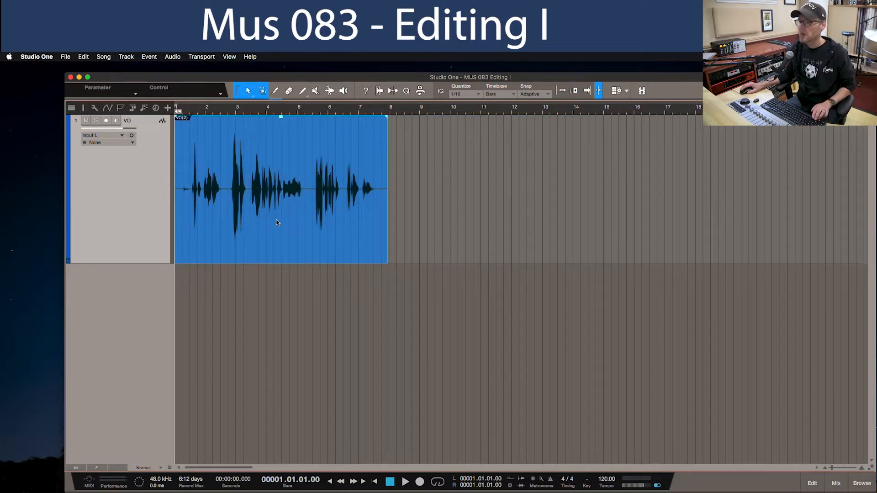
# - Undo the clip move and both edge trims
pyautogui.press('super+z')
pyautogui.press('super+z')
pyautogui.press('super+z')
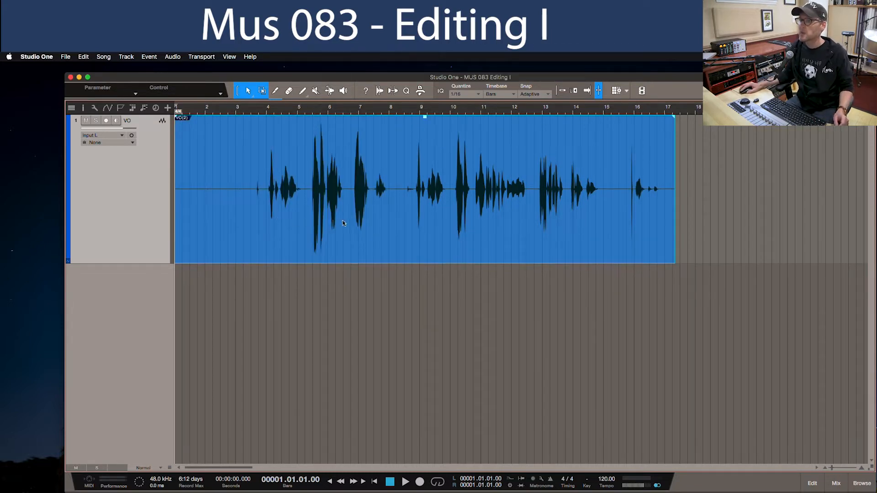
# - Split the VO clip at about bars 8 and 15 and delete the sections before and after the phrase
pyautogui.click(401, 163)
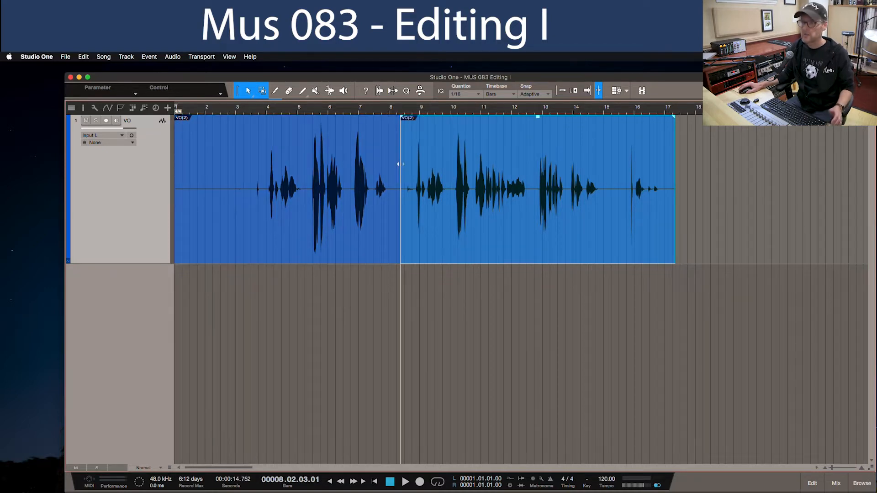
pyautogui.click(363, 237)
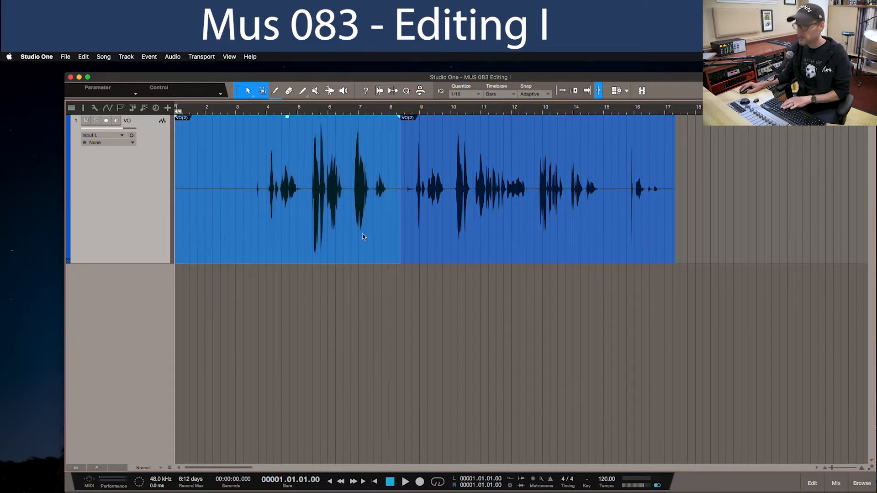
pyautogui.press('Delete')
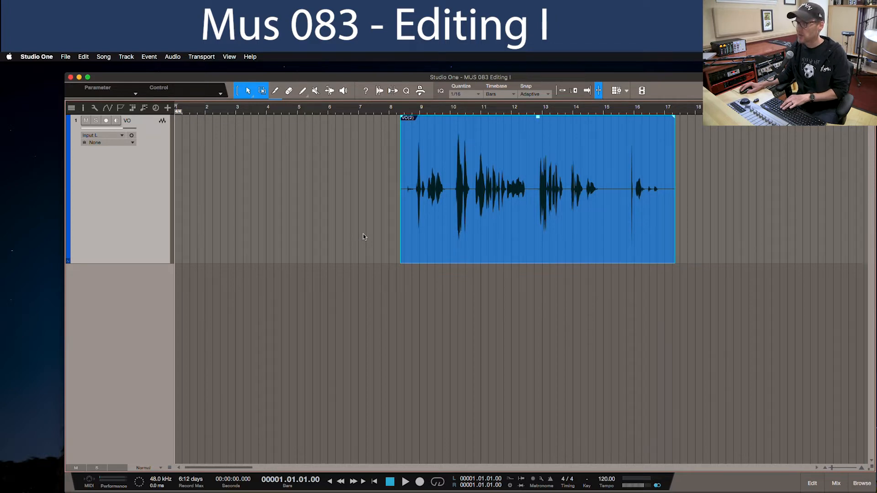
pyautogui.click(609, 163)
pyautogui.press('Delete')
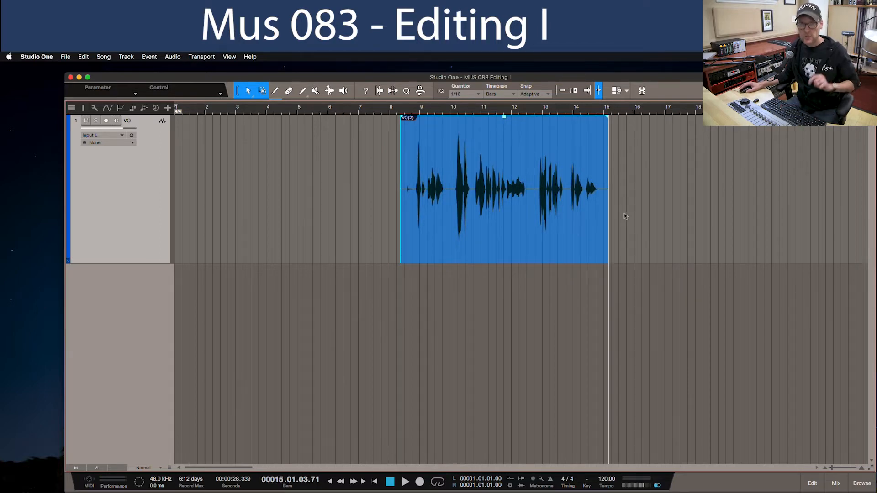
# - Undo both splits and deletions on the VO clip
pyautogui.press('super')
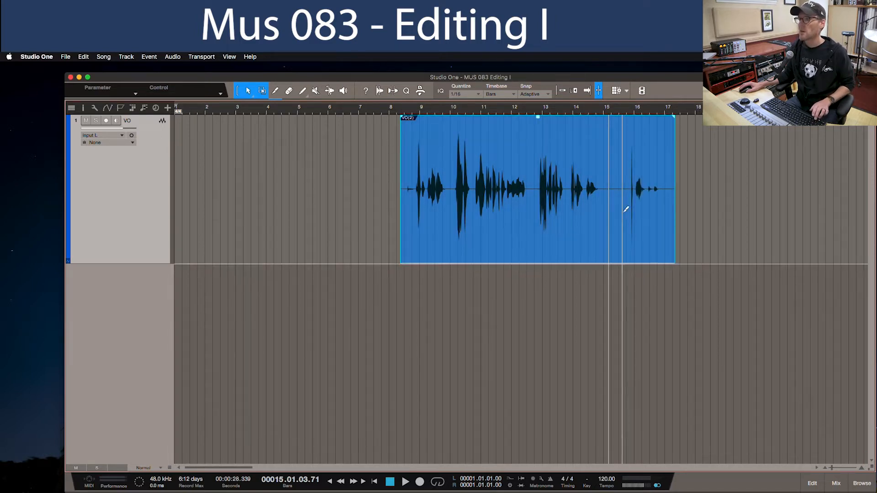
pyautogui.press('super+z')
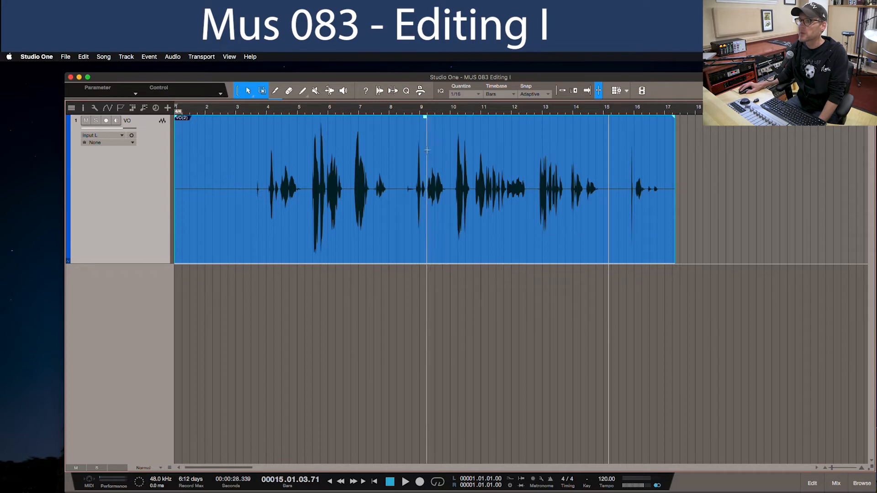
# - Split out the range from about bar 8 to bar 15 as its own clip and delete the sections before and after it
pyautogui.moveTo(403, 158); pyautogui.dragTo(607, 173)
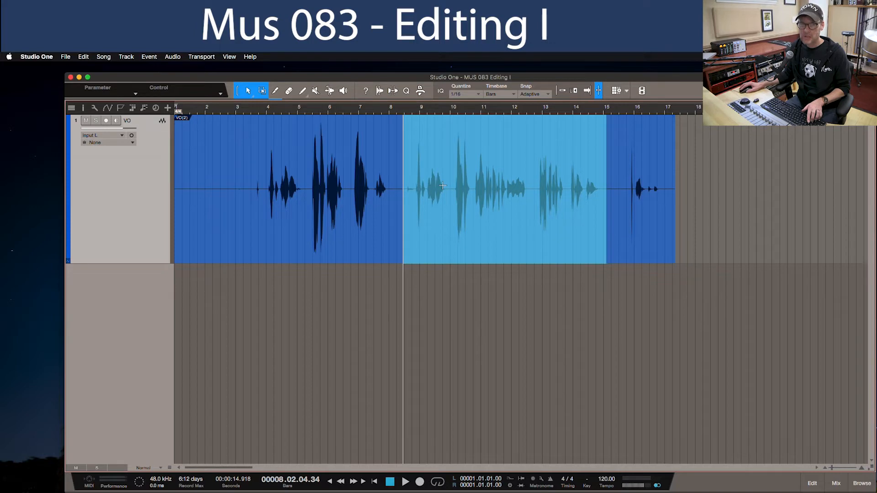
pyautogui.doubleClick(442, 185)
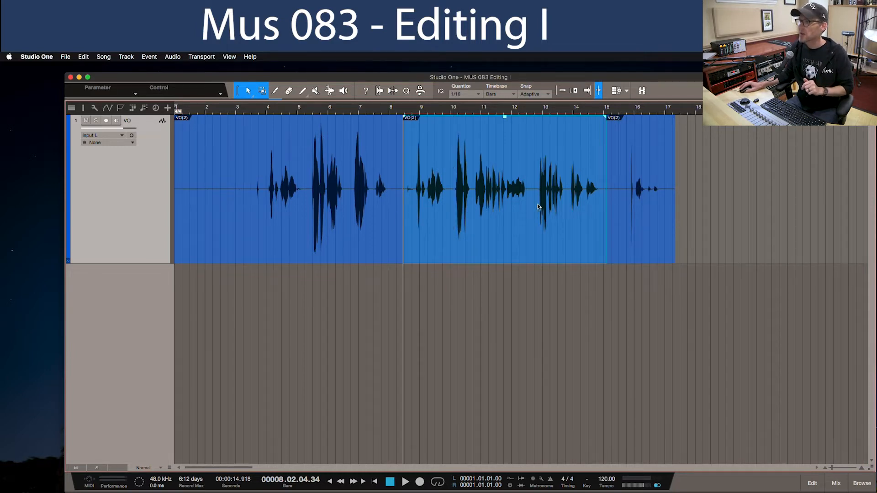
pyautogui.click(618, 220)
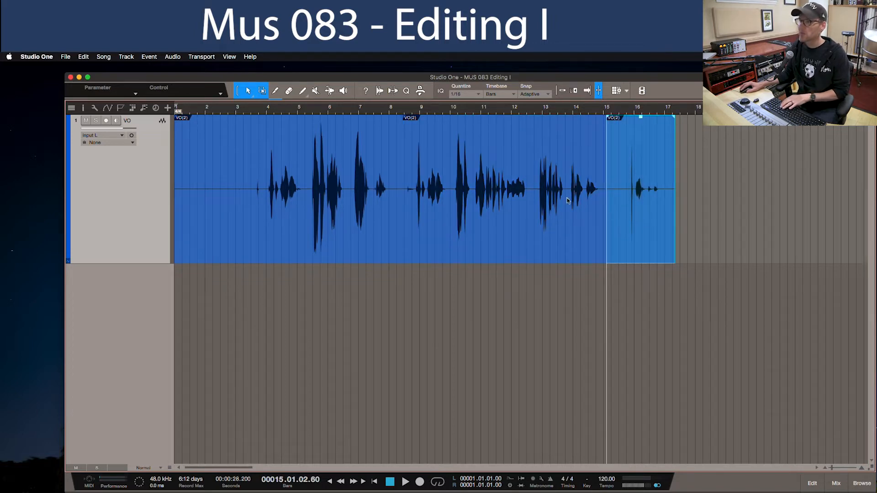
pyautogui.press('Delete')
pyautogui.click(382, 236)
pyautogui.press('Delete')
# - Move the remaining clip to the start of bar 1 and play it back
pyautogui.moveTo(499, 232); pyautogui.dragTo(275, 225)
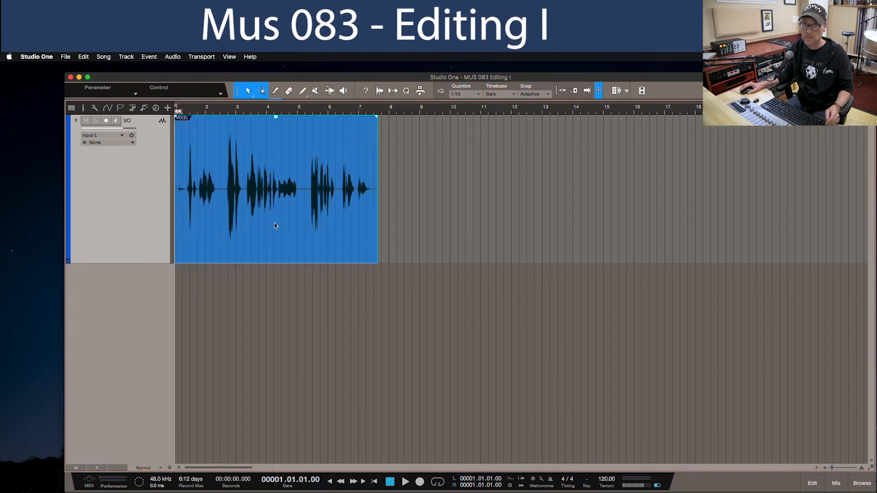
pyautogui.press('space')
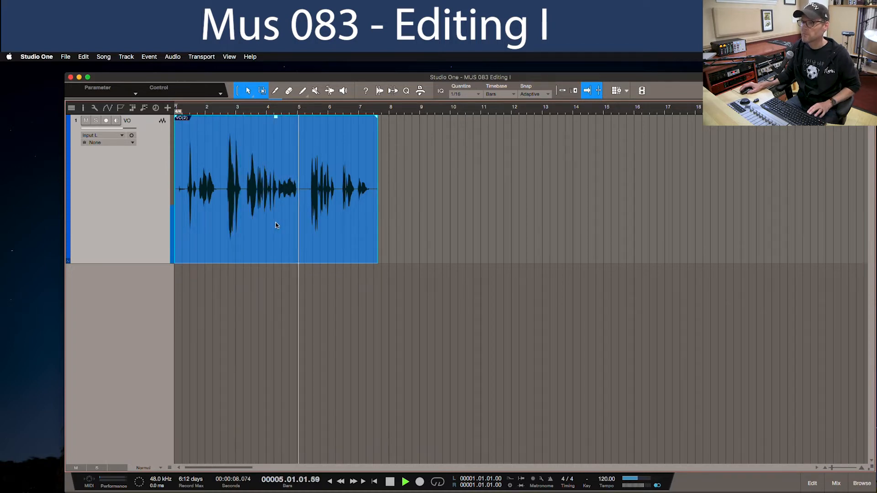
pyautogui.press('space')
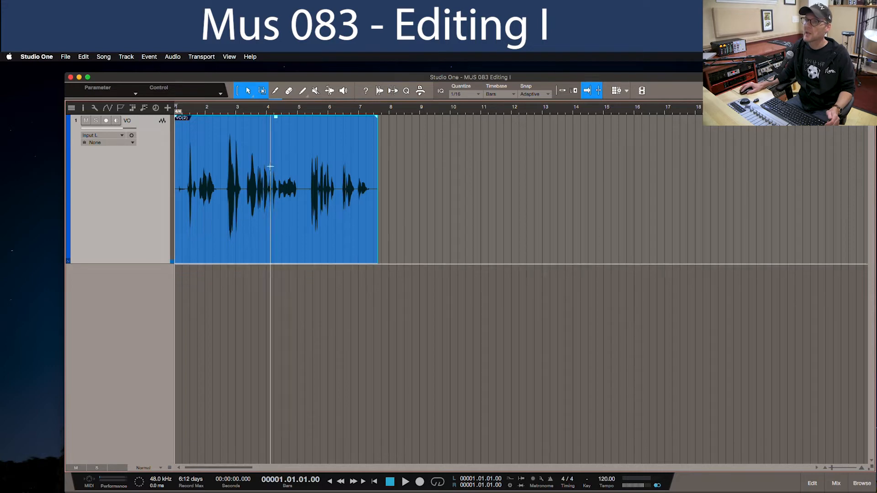
# - Play back the opening of the VO clip to hear the noise before the first word
pyautogui.moveTo(234, 111); pyautogui.dragTo(240, 121)
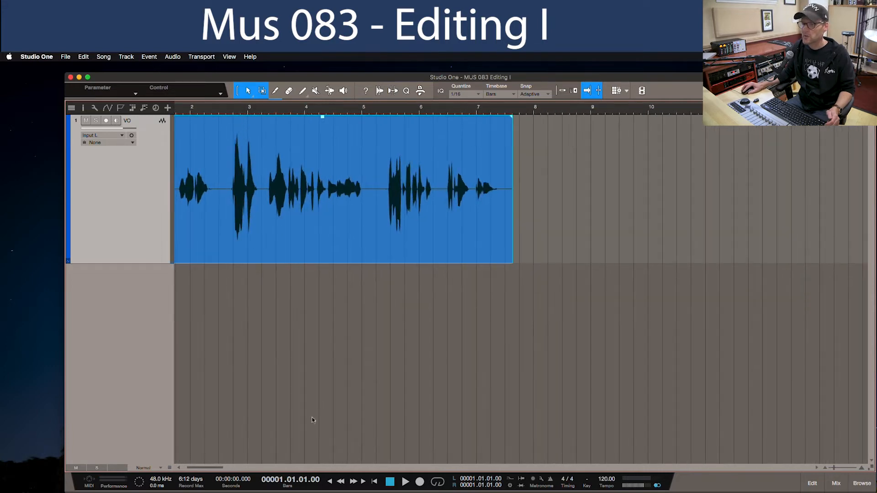
pyautogui.moveTo(211, 467); pyautogui.dragTo(196, 468)
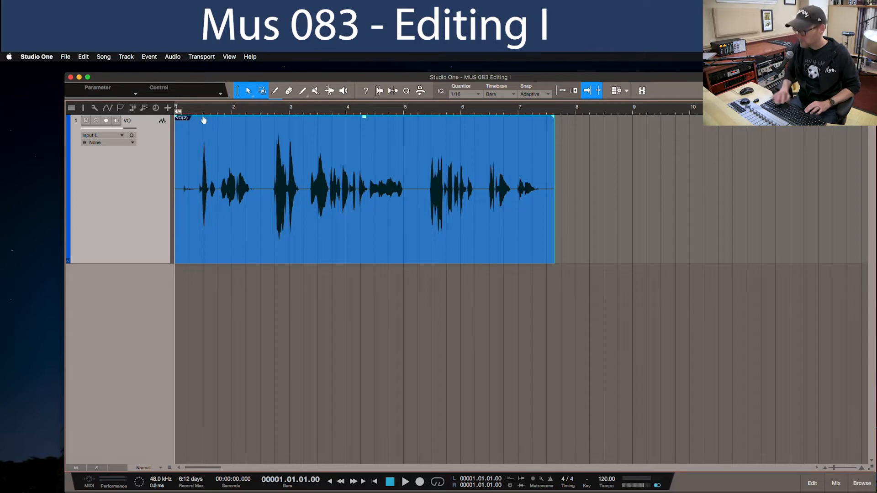
pyautogui.press('space')
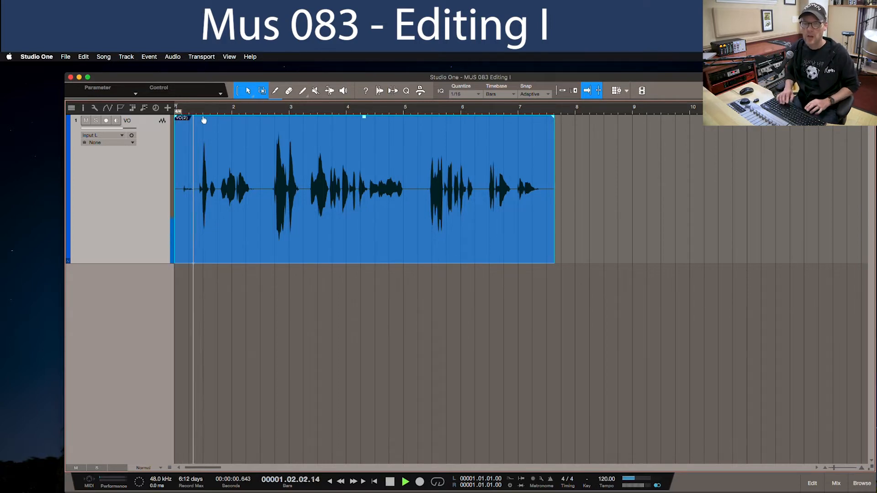
pyautogui.press('space')
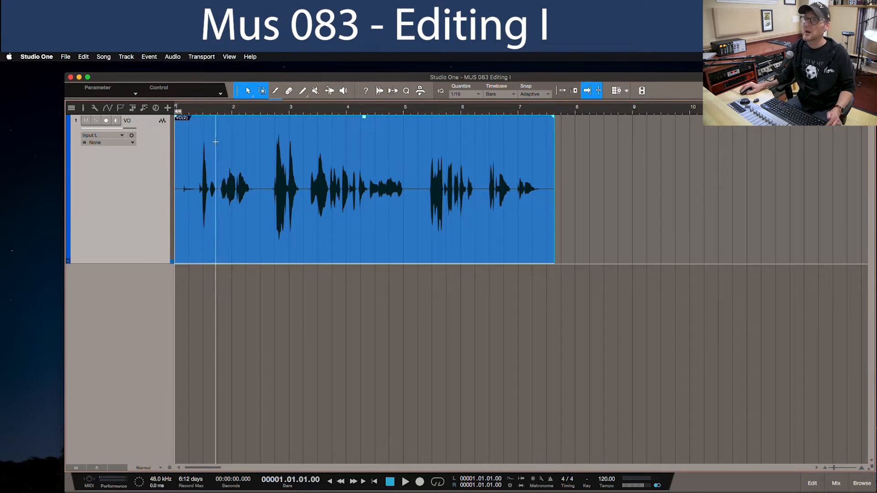
# - Add a fade-in about a third of a bar long to the VO clip's start and audition the opening
pyautogui.moveTo(178, 120); pyautogui.dragTo(197, 129)
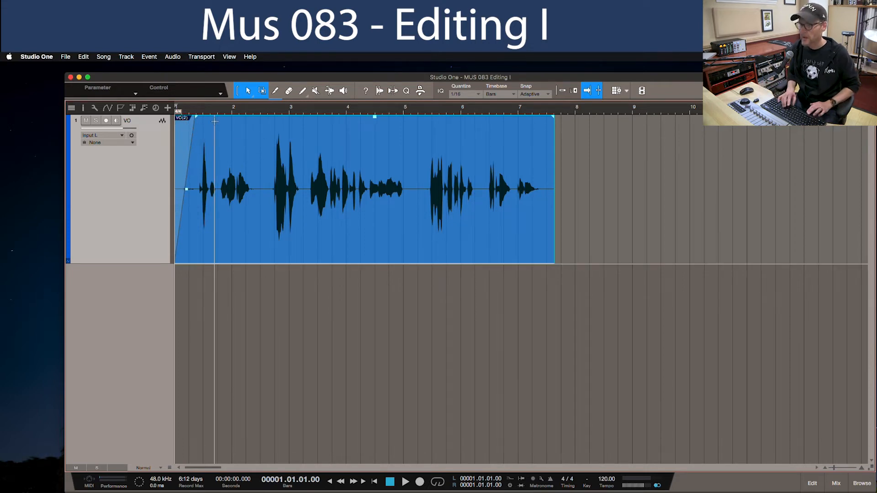
pyautogui.press('space')
pyautogui.press('space')
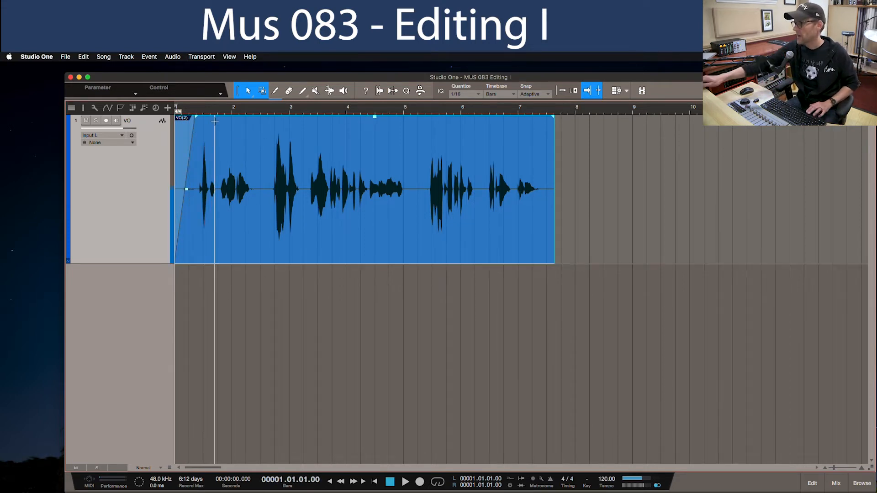
pyautogui.press('space')
pyautogui.press('space')
pyautogui.press('space')
pyautogui.press('space')
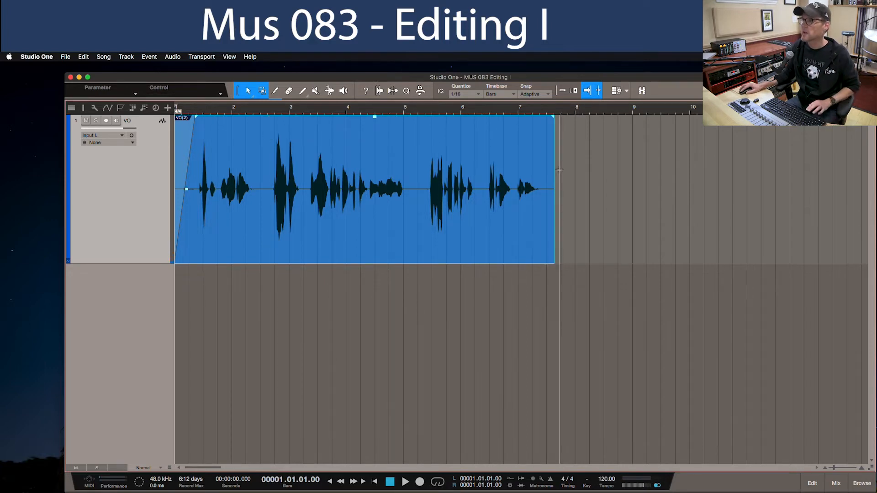
# - Audition the VO clip's ending and add a fade-out about a third of a bar long after the last word
pyautogui.click(512, 114)
pyautogui.press('space')
pyautogui.press('space')
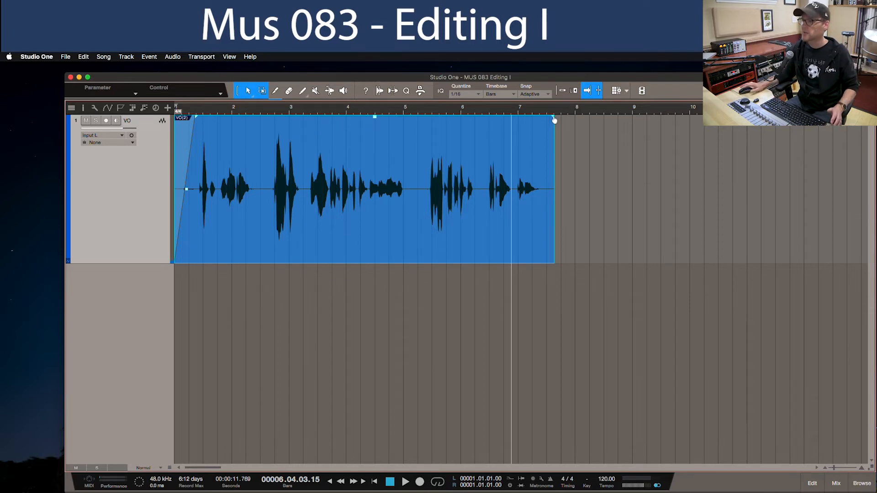
pyautogui.moveTo(554, 119); pyautogui.dragTo(538, 122)
pyautogui.scroll(5, 543, 135)
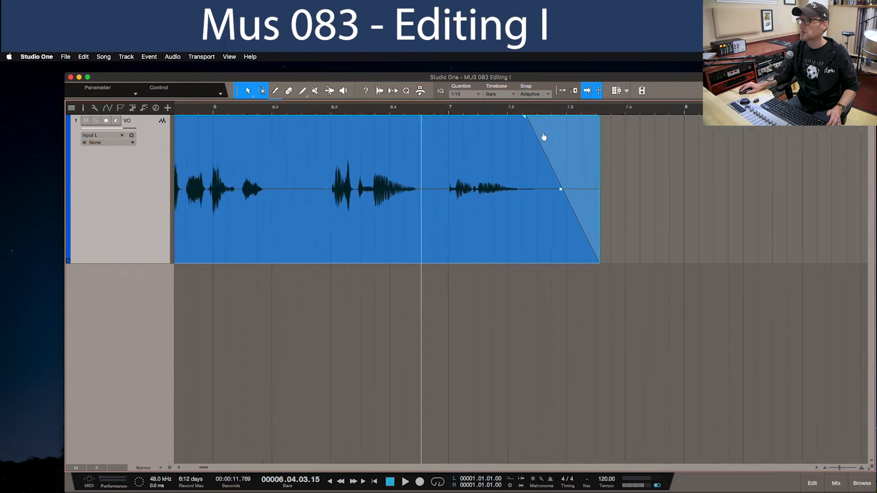
pyautogui.press('space')
pyautogui.press('space')
pyautogui.scroll(-6, 623, 111)
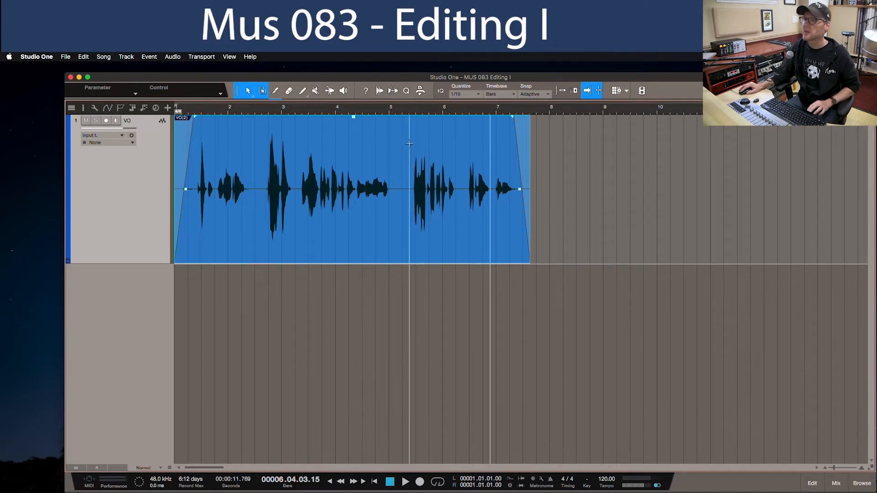
# - Play back the VO clip from bar 1 to check both fades
pyautogui.press(',')
pyautogui.press('space')
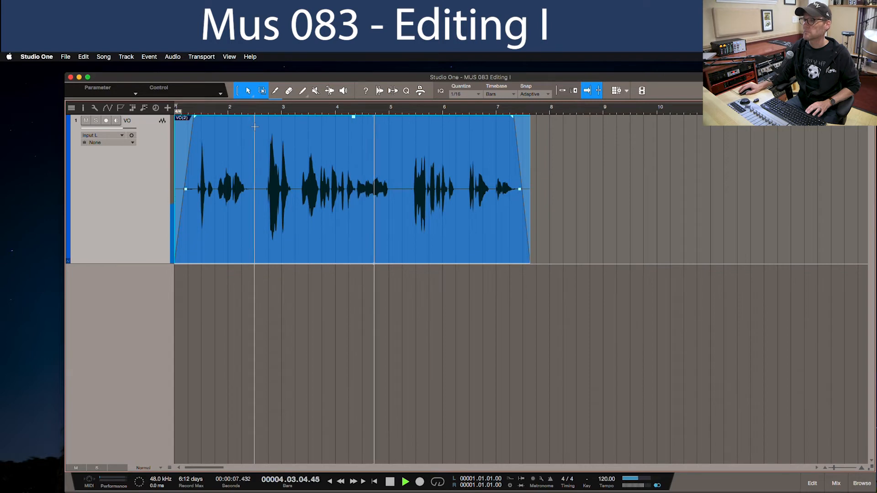
pyautogui.press('space')
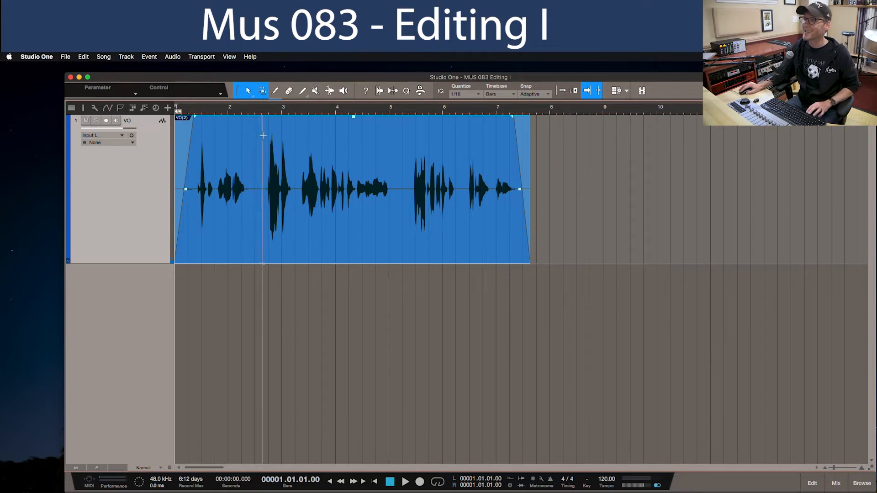
# - Split the VO clip in the pause just after bar 5 and crossfade the second part over a slight overlap with the first
pyautogui.click(402, 155)
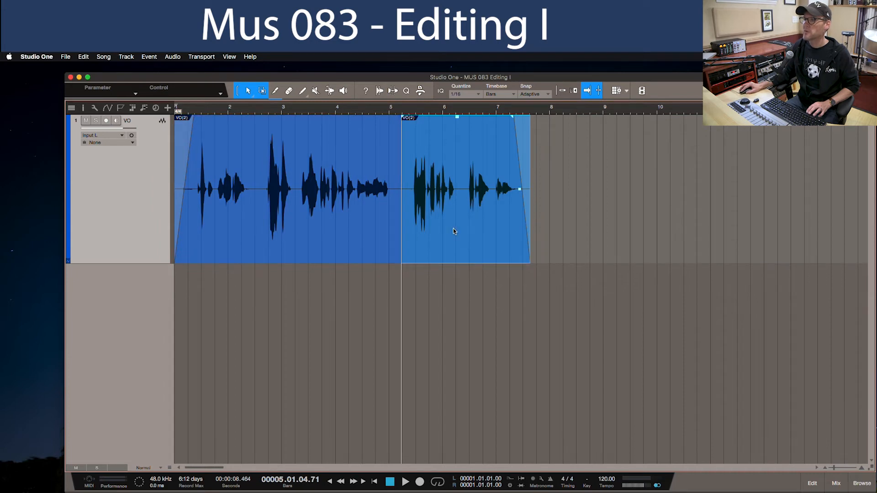
pyautogui.moveTo(453, 231); pyautogui.dragTo(449, 233)
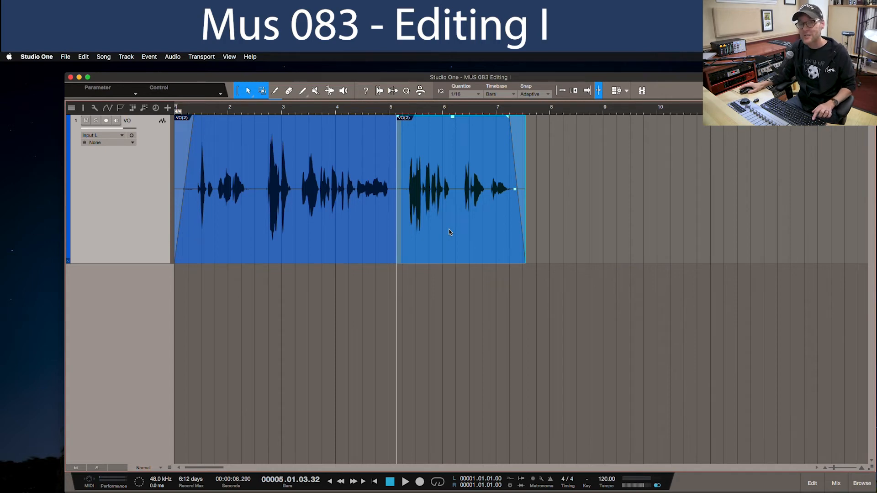
pyautogui.press('x')
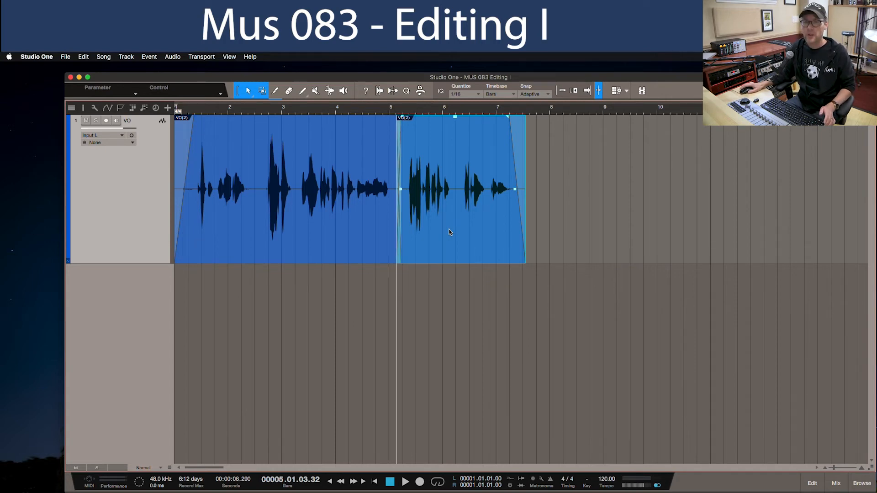
pyautogui.moveTo(405, 110); pyautogui.dragTo(420, 144)
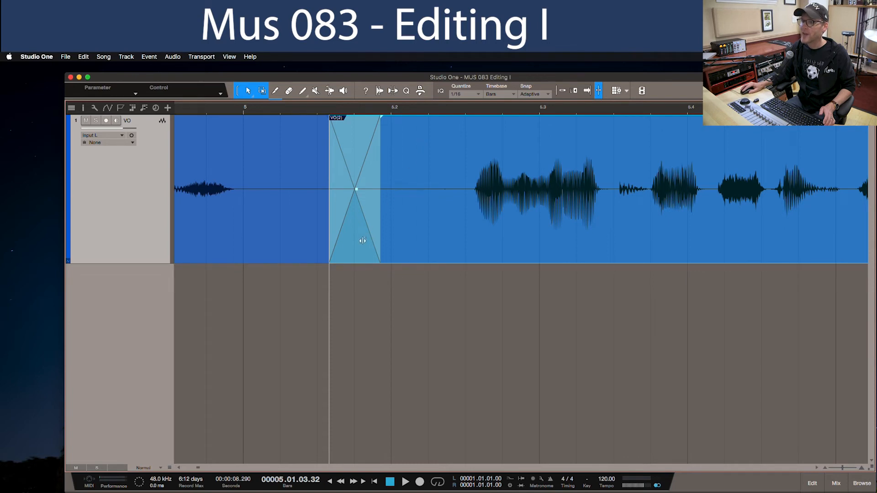
# - Reposition and widen the crossfade within the silence between the two VO clips, and bend its curves outward
pyautogui.moveTo(362, 241)
pyautogui.mouseDown()
pyautogui.moveTo(466, 251)
pyautogui.moveTo(283, 250)
pyautogui.moveTo(350, 249)
pyautogui.mouseUp()
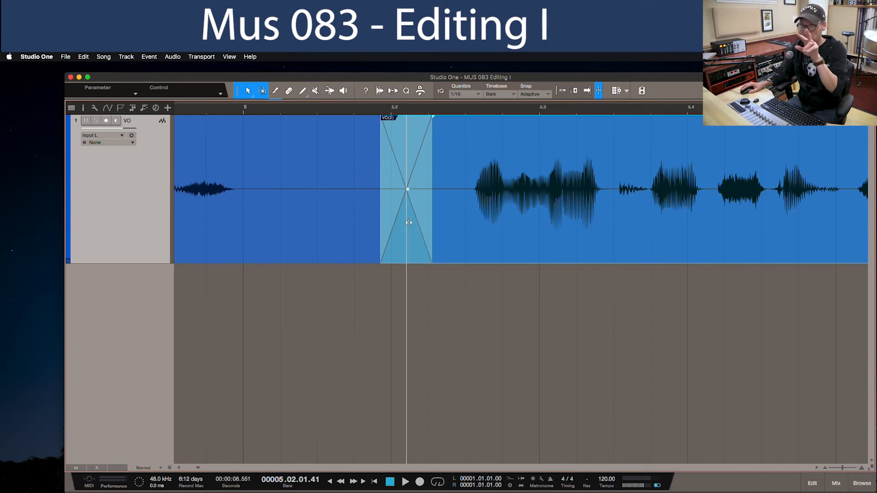
pyautogui.moveTo(409, 223); pyautogui.dragTo(411, 242)
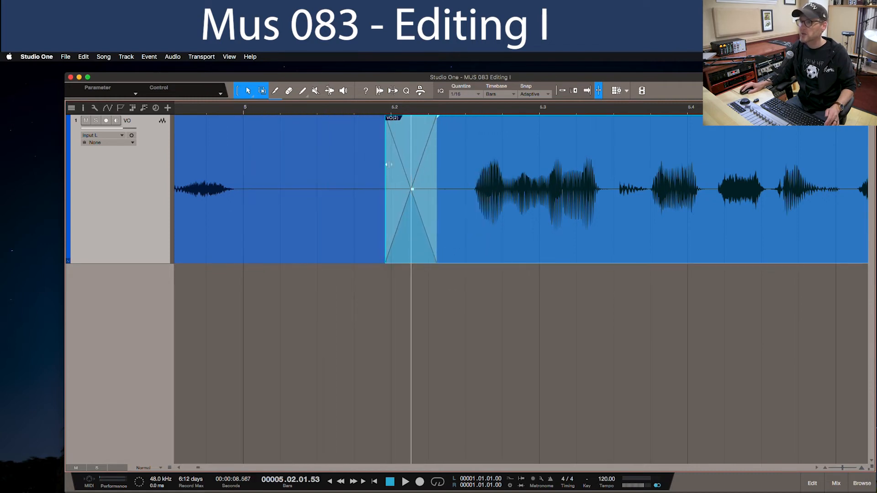
pyautogui.moveTo(388, 165); pyautogui.dragTo(277, 176)
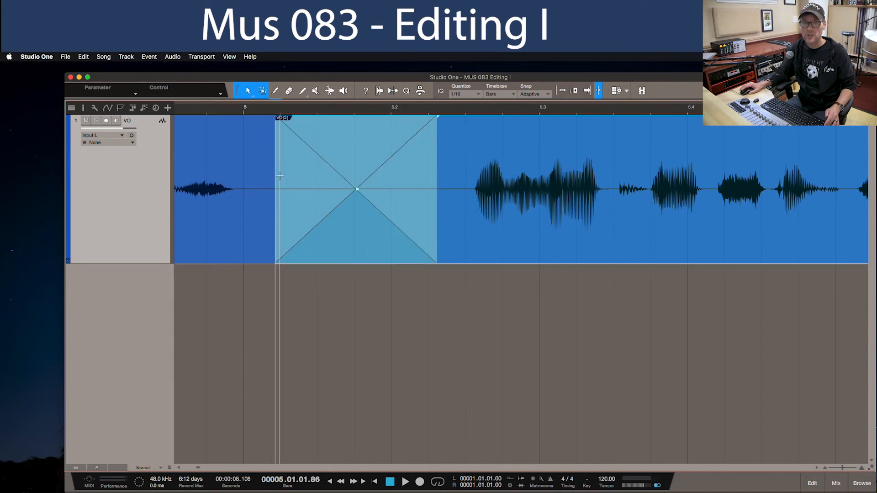
pyautogui.moveTo(341, 227); pyautogui.dragTo(350, 229)
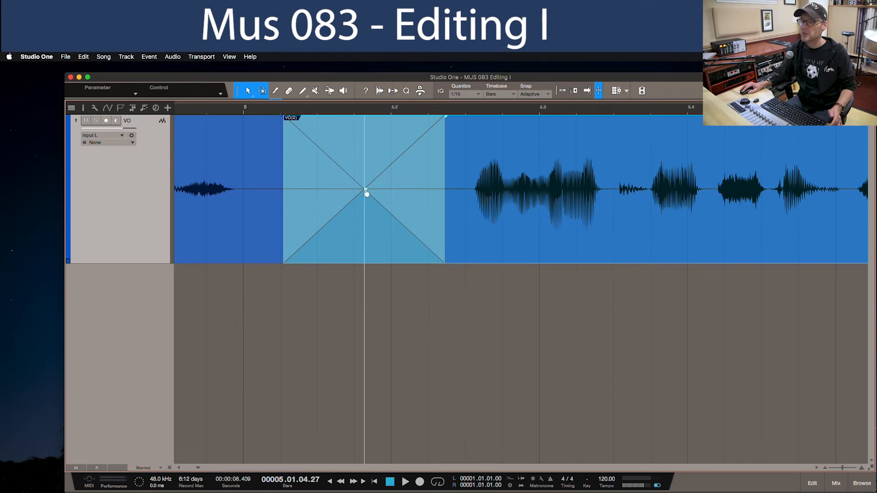
pyautogui.moveTo(366, 194)
pyautogui.mouseDown()
pyautogui.moveTo(365, 184)
pyautogui.moveTo(368, 209)
pyautogui.moveTo(368, 186)
pyautogui.mouseUp()
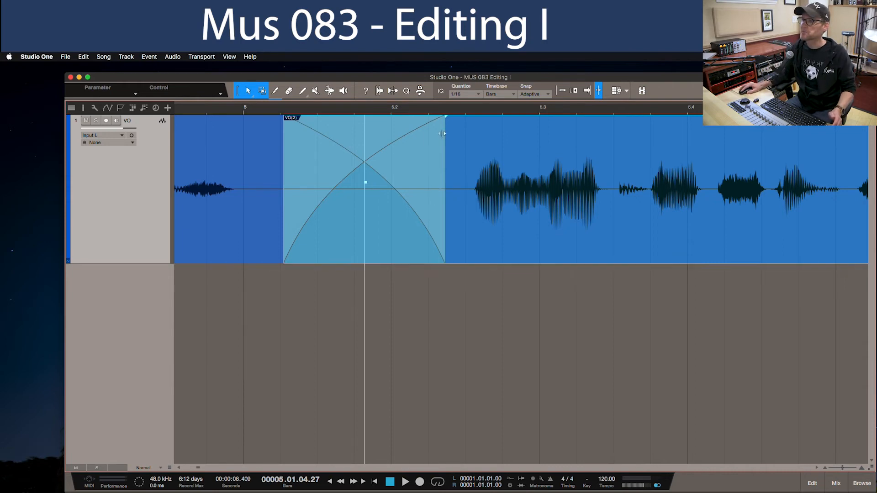
# - Play back the VO track from bar 1 to check the crossfade
pyautogui.moveTo(466, 113); pyautogui.dragTo(494, 93)
pyautogui.press(',')
pyautogui.press('space')
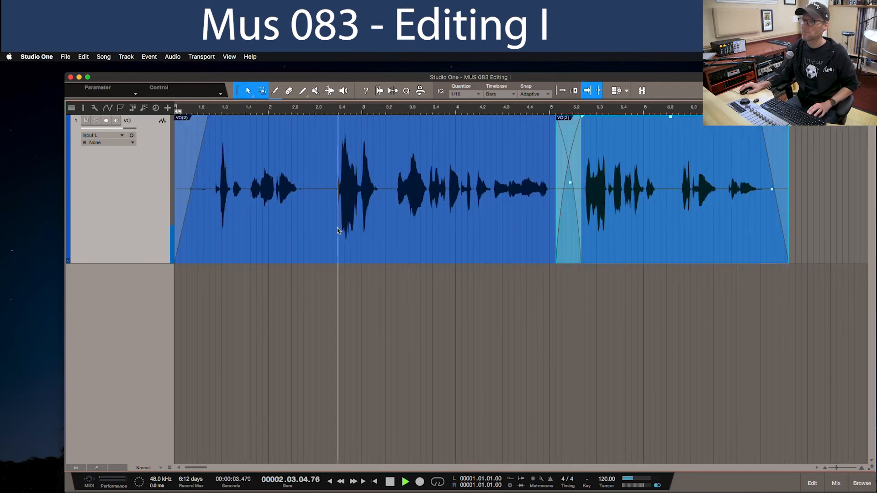
pyautogui.press('space')
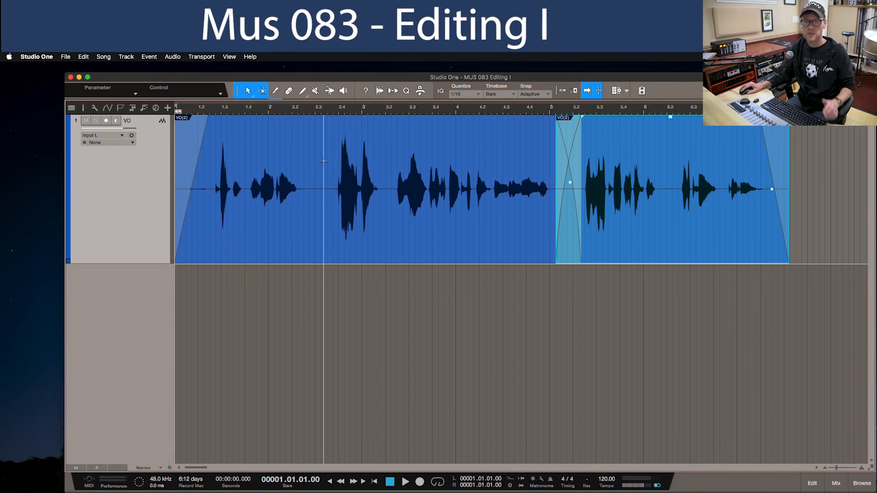
# - Split out the loud words from about bar 2 beat 3 to bar 3 beat 2 as their own clip and lower its gain
pyautogui.moveTo(323, 161)
pyautogui.mouseDown()
pyautogui.moveTo(329, 173)
pyautogui.moveTo(386, 187)
pyautogui.mouseUp()
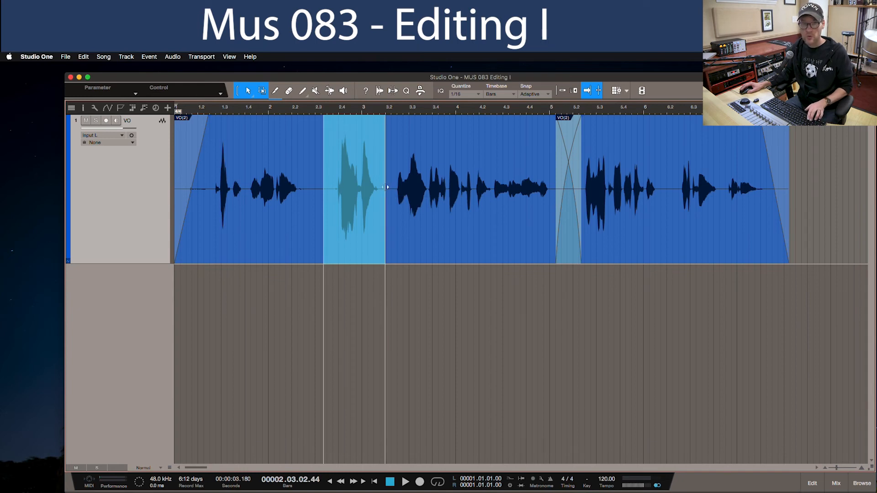
pyautogui.press('super+alt+x')
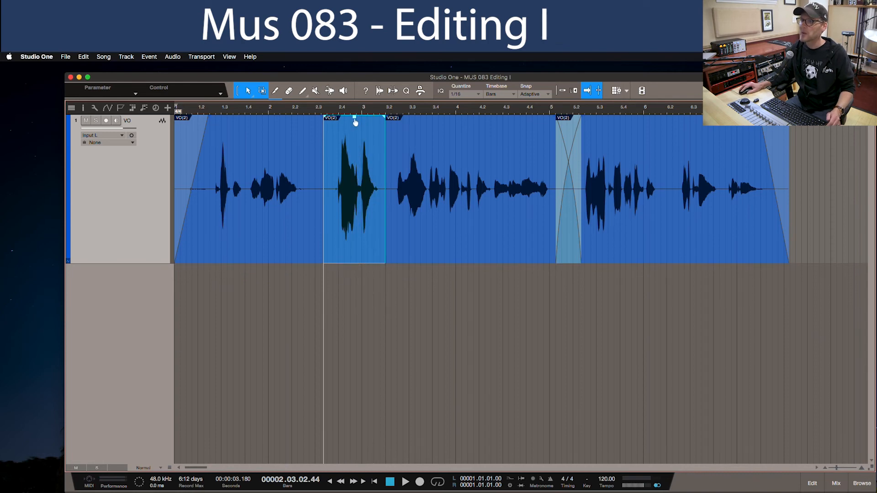
pyautogui.moveTo(355, 122); pyautogui.dragTo(355, 122)
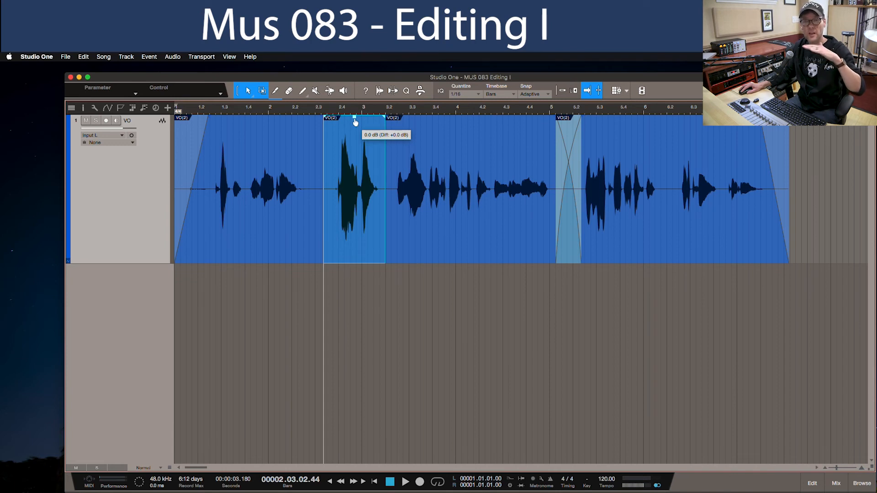
pyautogui.moveTo(355, 122); pyautogui.dragTo(356, 132)
# - Lower the isolated loud clip's gain slightly further, auditioning it with the preceding words before and after the change
pyautogui.click(257, 112)
pyautogui.press('space')
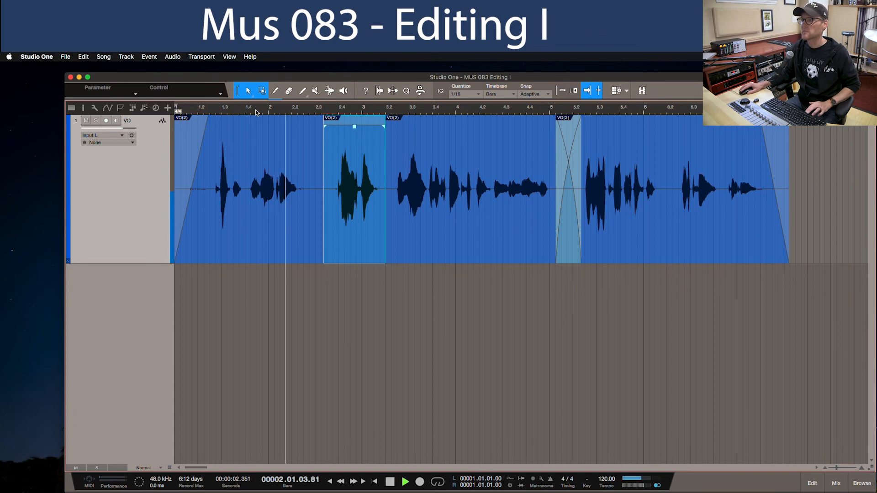
pyautogui.press('space')
pyautogui.moveTo(354, 127); pyautogui.dragTo(354, 132)
pyautogui.click(217, 109)
pyautogui.press('space')
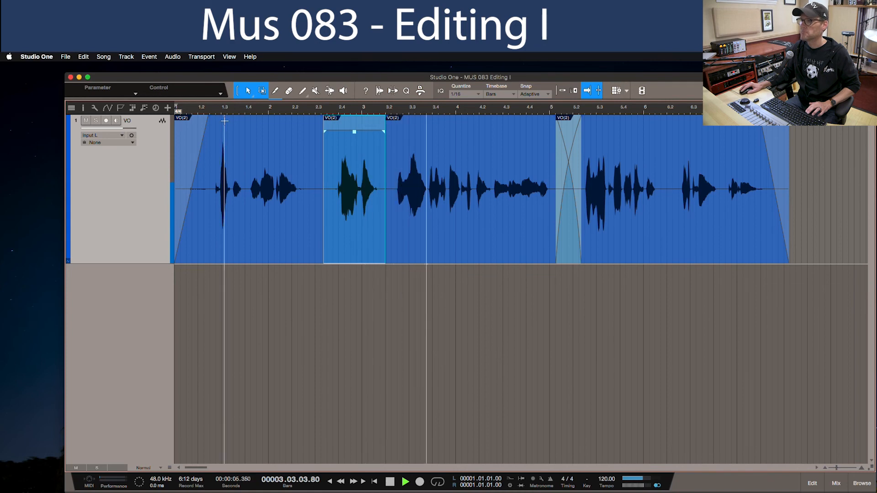
pyautogui.press('space')
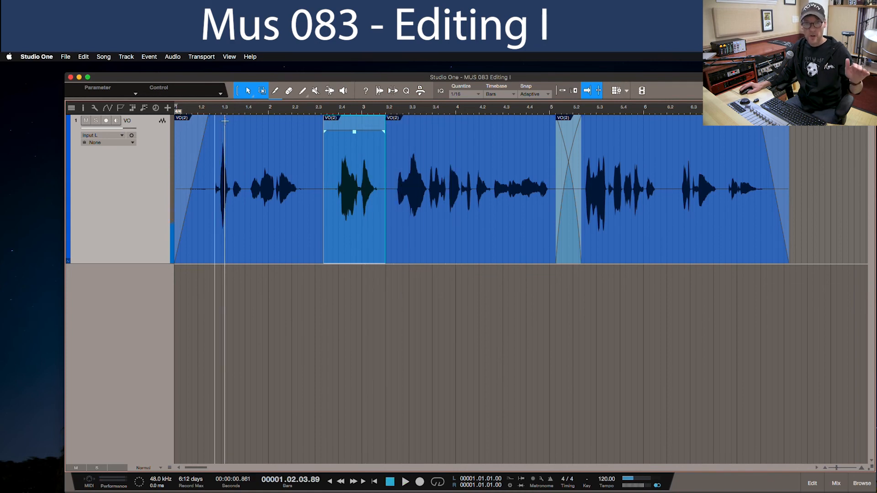